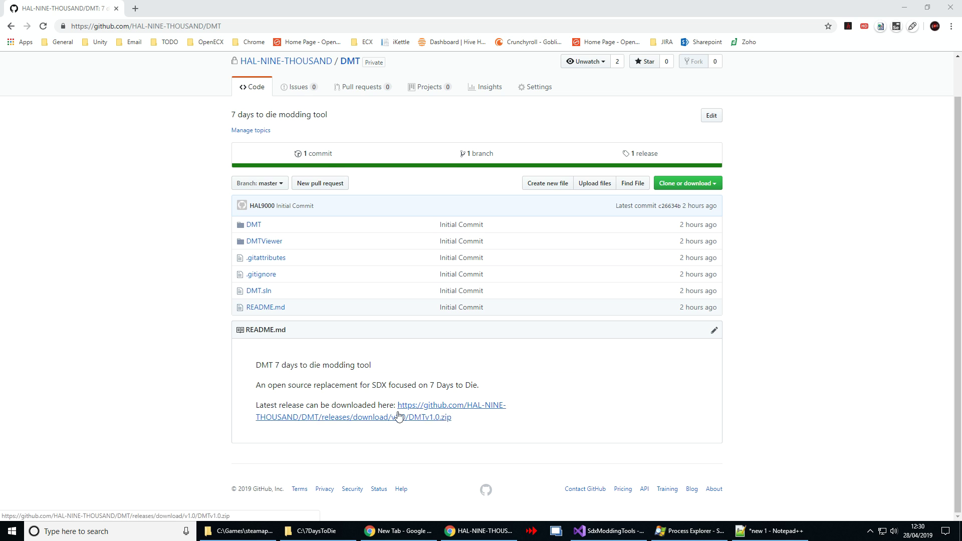
- Download the DMTv1.0.zip release linked in the README and open the downloaded archive
{"action": "left_click", "coordinate": [430, 413]}
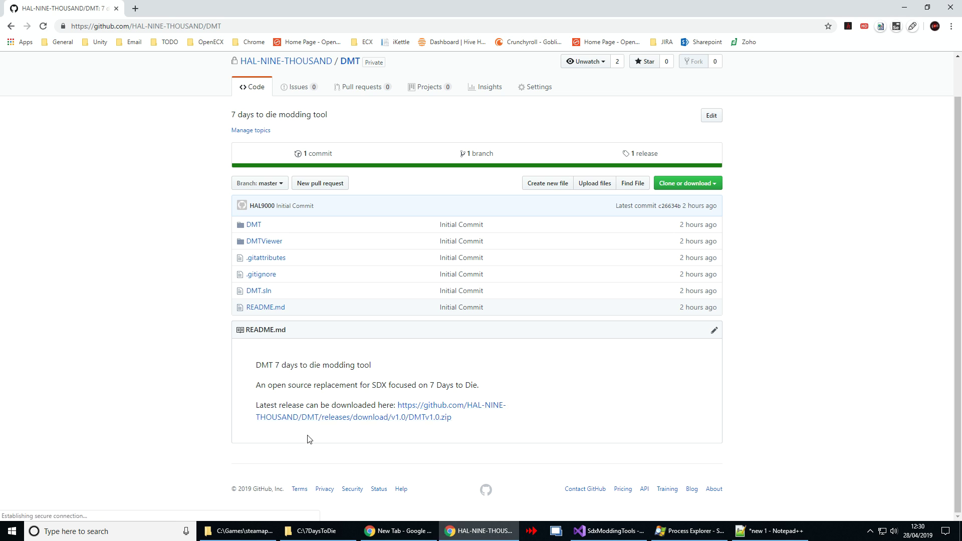
{"action": "left_click", "coordinate": [52, 508]}
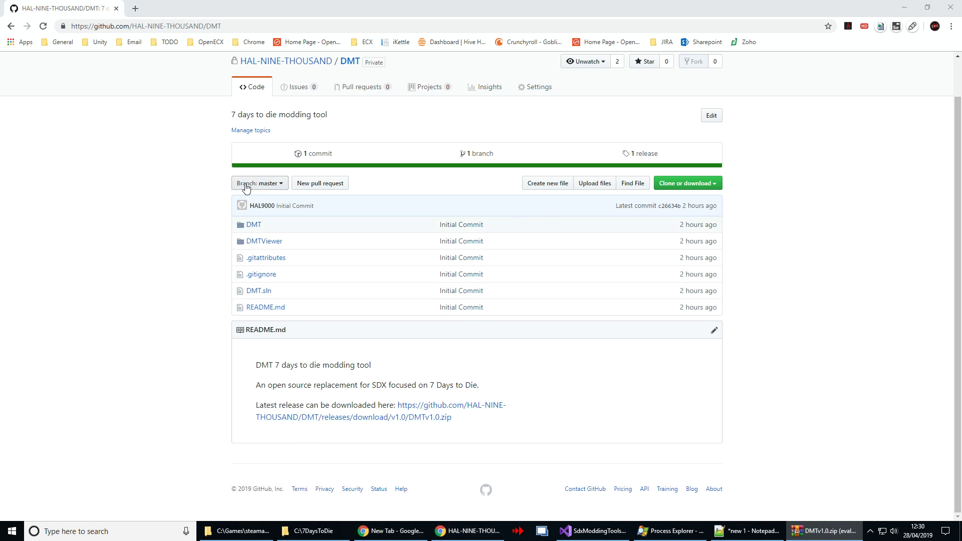
- Create a folder named DMT in C:\7DaysToDie and open it
{"action": "key", "text": "alt+Tab"}
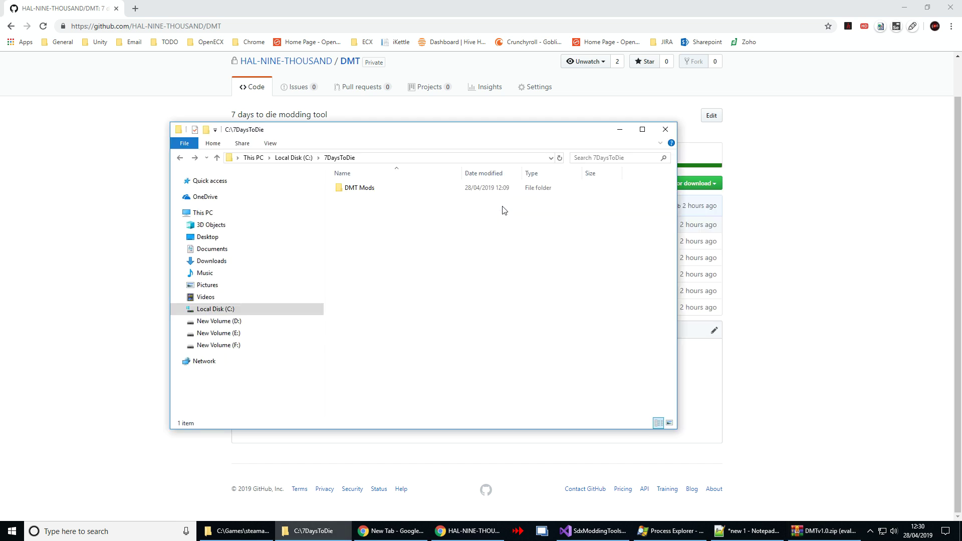
{"action": "right_click", "coordinate": [410, 260]}
{"action": "mouse_move", "coordinate": [492, 435]}
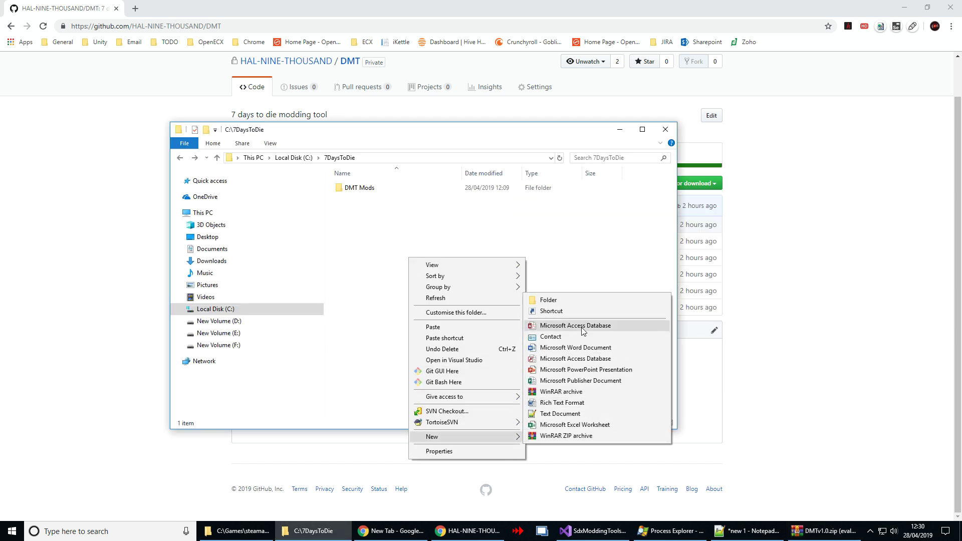
{"action": "left_click", "coordinate": [556, 302]}
{"action": "type", "text": "DMT"}
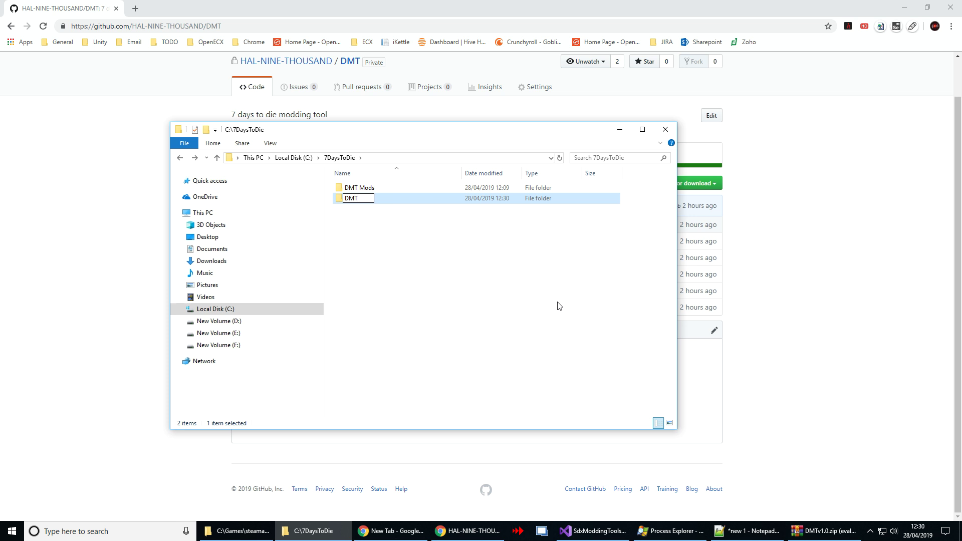
{"action": "key", "text": "Return"}
{"action": "key", "text": "Return"}
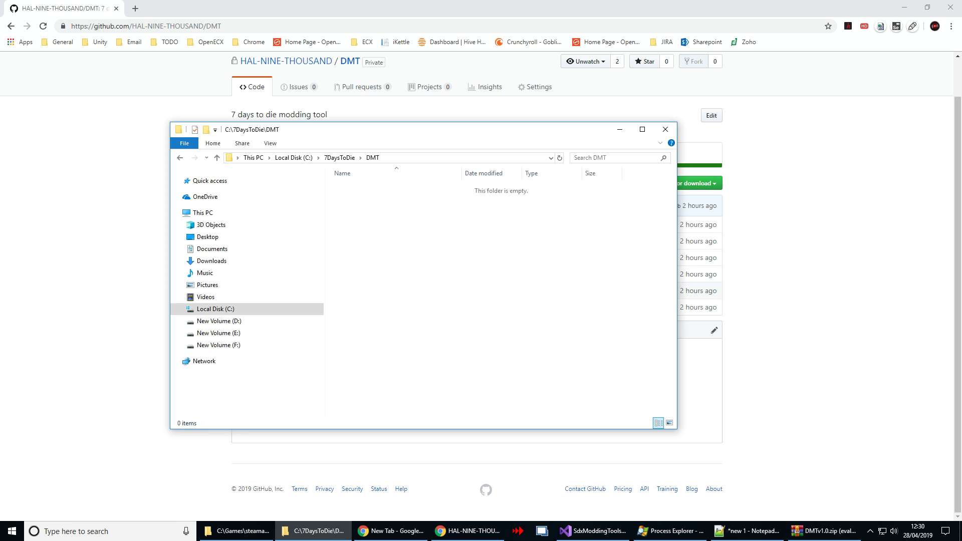
- Extract all files from the DMTv1.0.zip archive into the DMT folder and launch DMTViewer.exe
{"action": "key", "text": "alt+Tab"}
{"action": "left_click_drag", "start_coordinate": [796, 279], "coordinate": [395, 257]}
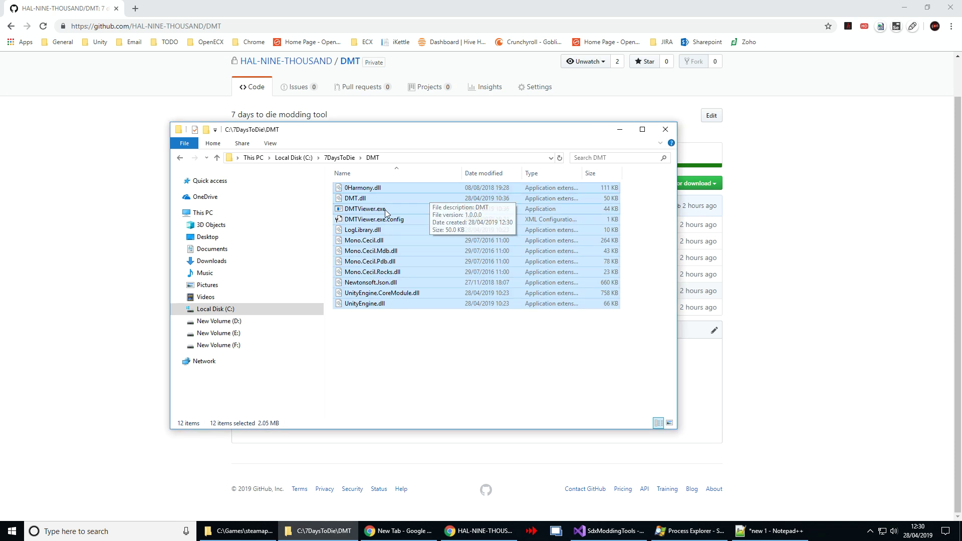
{"action": "left_click", "coordinate": [356, 209]}
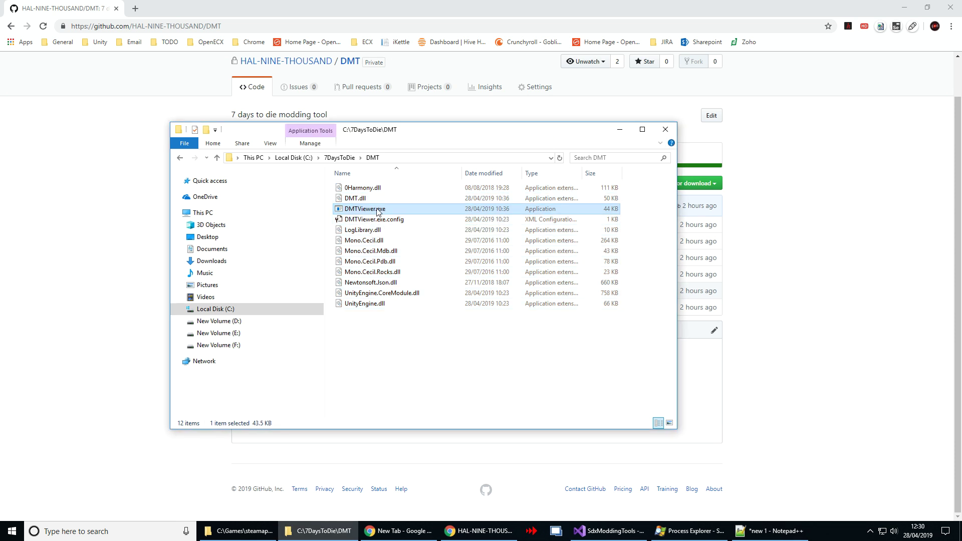
{"action": "double_click", "coordinate": [363, 210]}
{"action": "left_click_drag", "start_coordinate": [421, 60], "coordinate": [446, 88]}
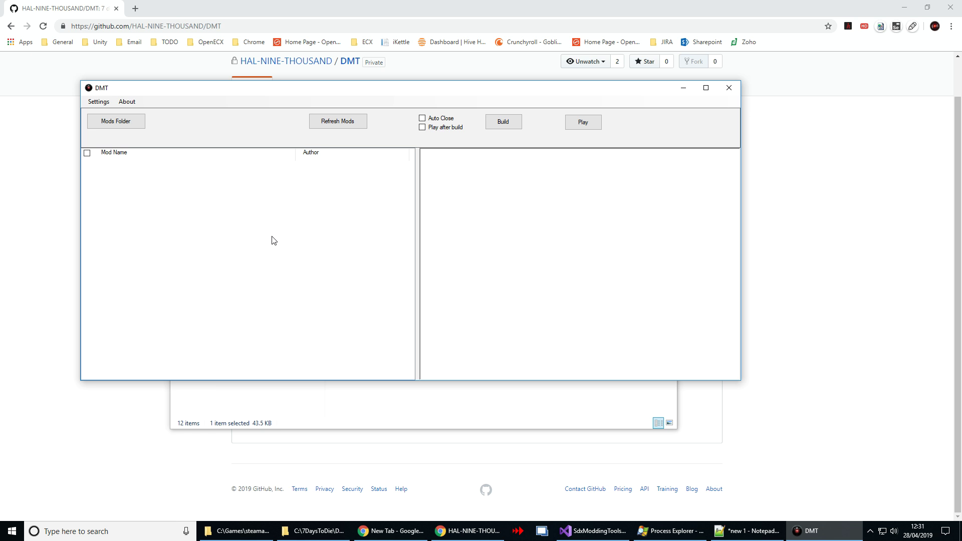
- Open the DMT settings and set the mod folder to C:\7DaysToDie\DMT Mods
{"action": "left_click", "coordinate": [98, 101]}
{"action": "left_click_drag", "start_coordinate": [178, 77], "coordinate": [437, 124]}
{"action": "key", "text": "alt+Tab"}
{"action": "key", "text": "alt+Tab"}
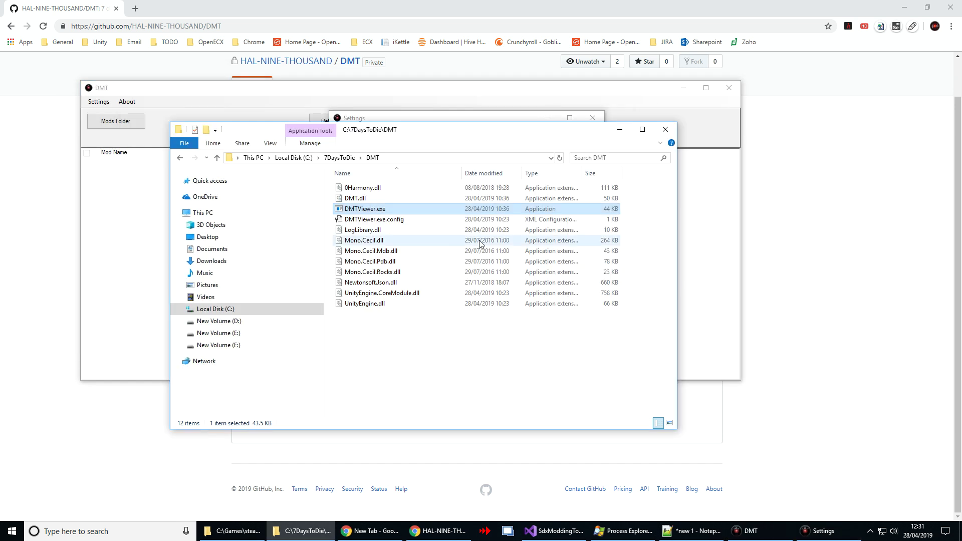
{"action": "left_click", "coordinate": [351, 158]}
{"action": "double_click", "coordinate": [393, 199]}
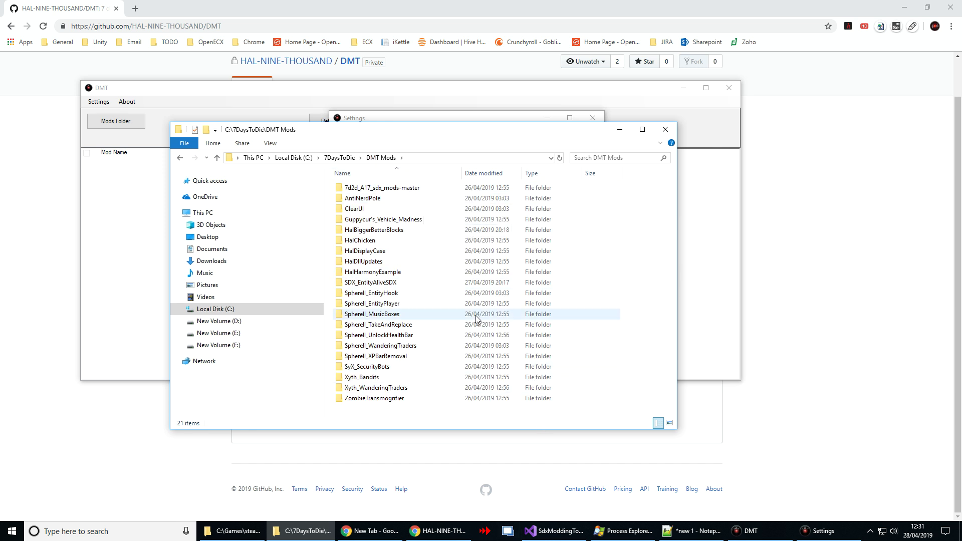
{"action": "left_click", "coordinate": [421, 156]}
{"action": "key", "text": "ctrl+c"}
{"action": "left_click", "coordinate": [437, 119]}
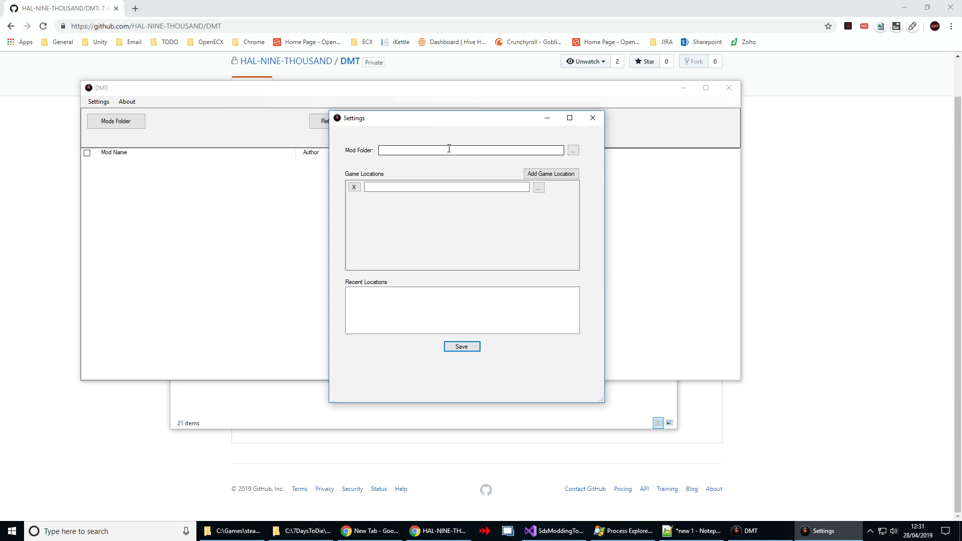
{"action": "key", "text": "ctrl+v"}
- Set the first game location to C:\Games\steamapps\common\7 Days To Die DMT
{"action": "key", "text": "alt+Tab"}
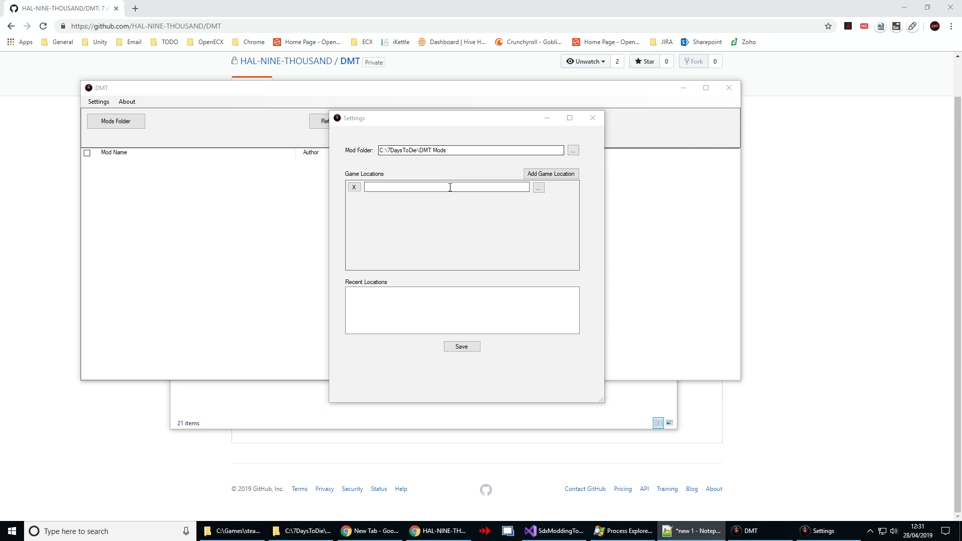
{"action": "left_click", "coordinate": [468, 187]}
{"action": "type", "text": "C:\\Games\\steamapps\\common\\7 Days To Die DMT"}
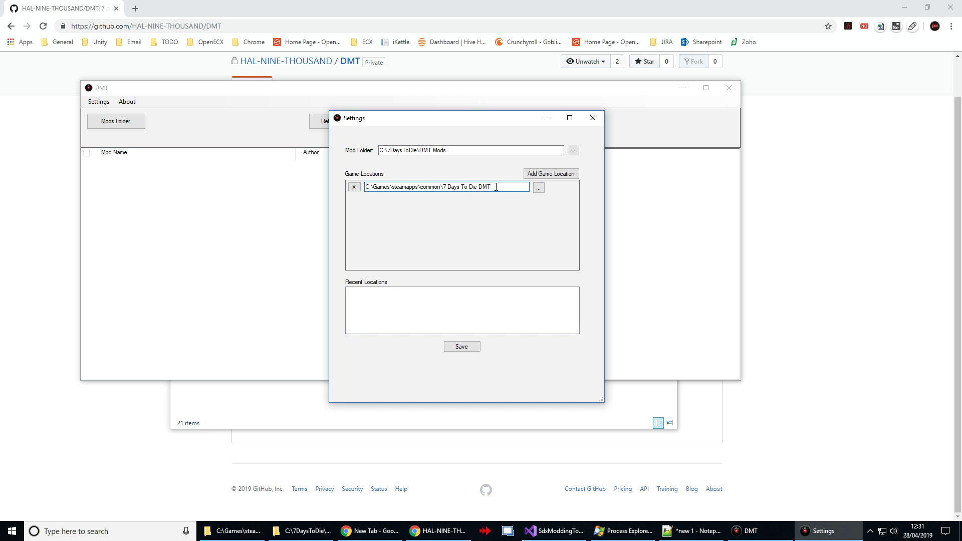
- Add a second game location, C:\Games\steamapps\common\7 Days To Die Dedi
{"action": "left_click", "coordinate": [551, 173]}
{"action": "left_click", "coordinate": [479, 201]}
{"action": "type", "text": "C:\\Games\\steamapps\\common\\7 Days To Die DMT"}
{"action": "double_click", "coordinate": [486, 198]}
{"action": "type", "text": "D"}
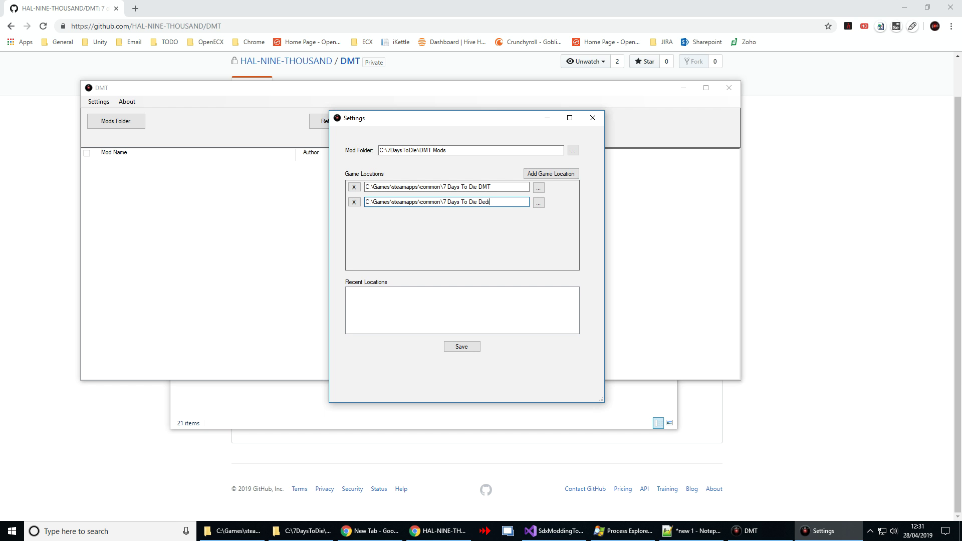
- Add a third game location, C:\Games\steamapps\common\7 Days To Die A16
{"action": "left_click", "coordinate": [550, 173]}
{"action": "left_click", "coordinate": [443, 217]}
{"action": "type", "text": "C:\\Games\\steamapps\\common\\7 Days To Die DMT"}
{"action": "key", "text": "ctrl+shift+Left"}
{"action": "type", "text": "A16"}
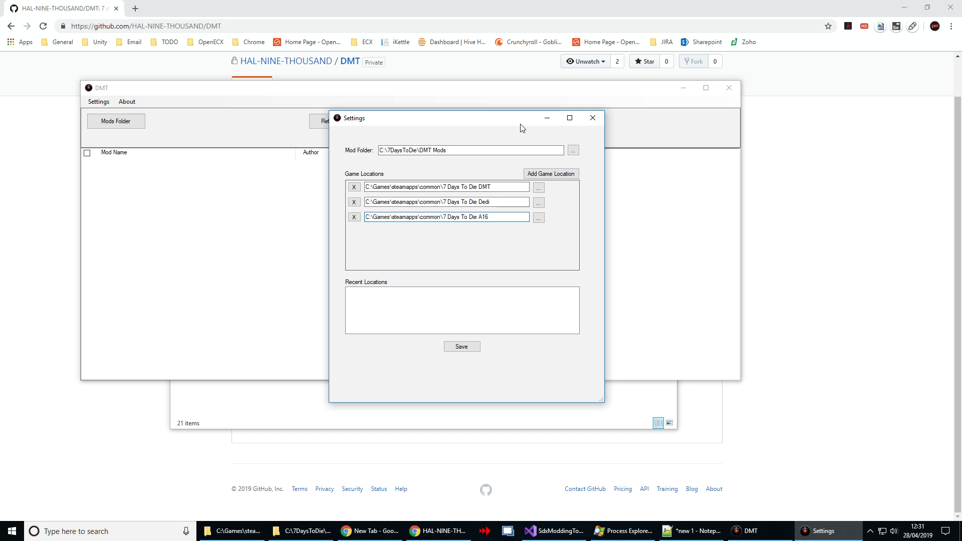
- Remove the Dedi and A16 game locations
{"action": "left_click", "coordinate": [354, 202]}
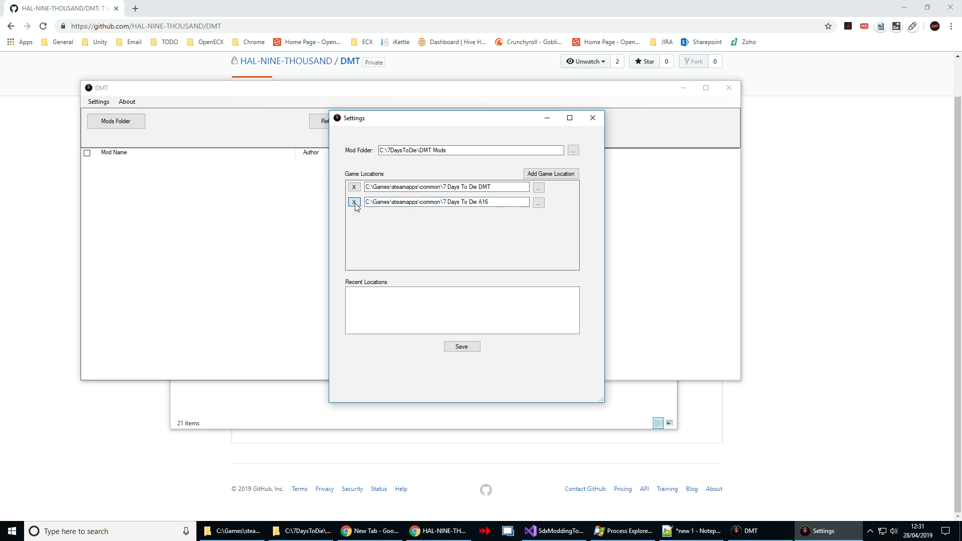
{"action": "left_click", "coordinate": [353, 202]}
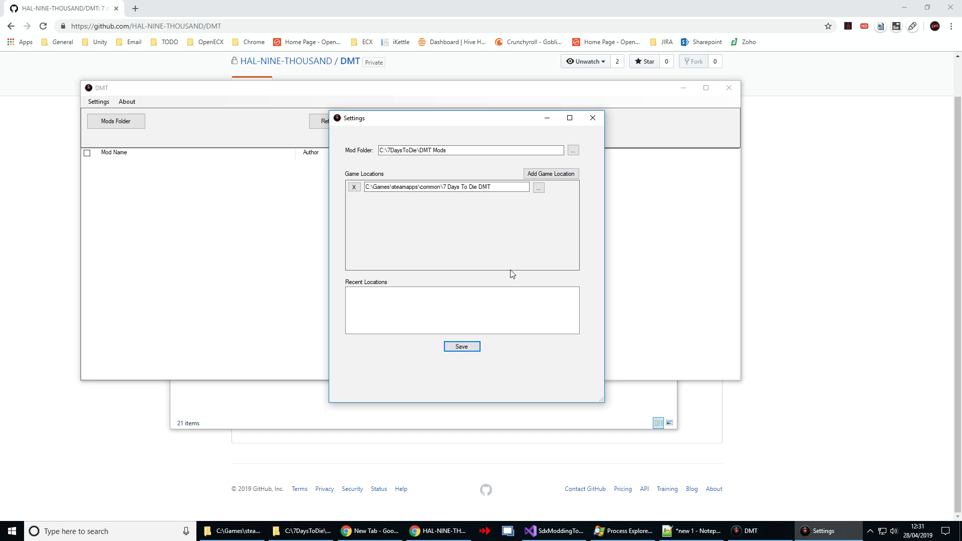
- Save the DMT settings and run a build with all listed mods enabled
{"action": "left_click", "coordinate": [460, 346]}
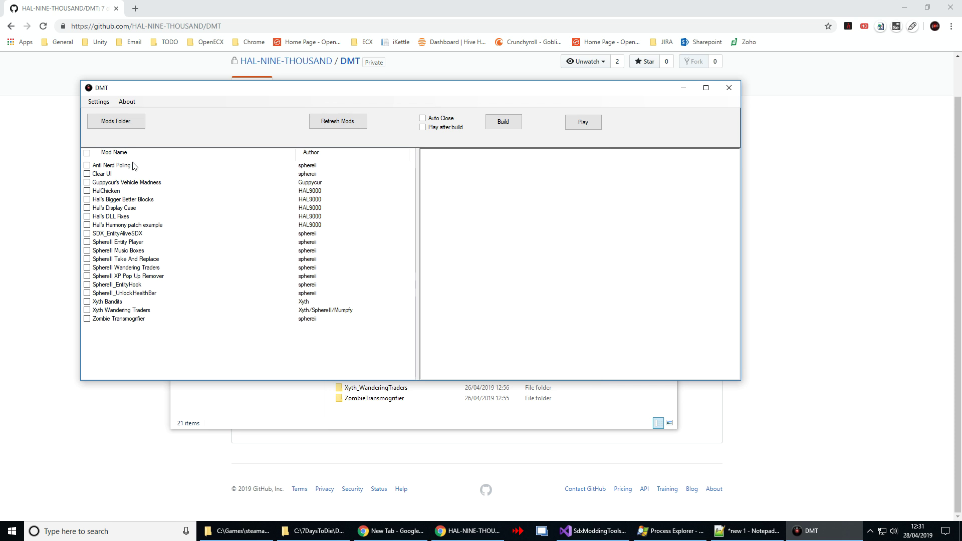
{"action": "left_click", "coordinate": [88, 152]}
{"action": "left_click", "coordinate": [501, 124]}
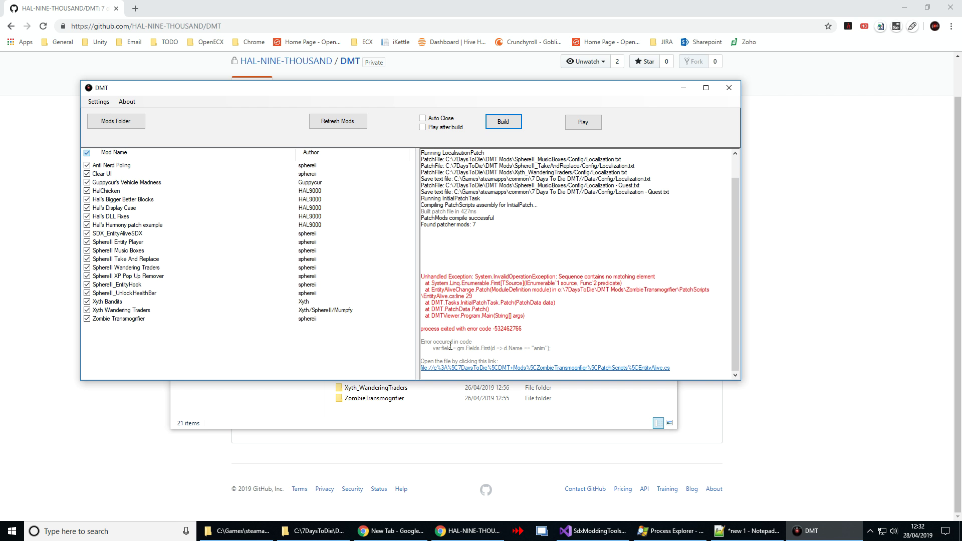
- Examine the code line reported under the error in the build output
{"action": "left_click_drag", "start_coordinate": [432, 349], "coordinate": [577, 349]}
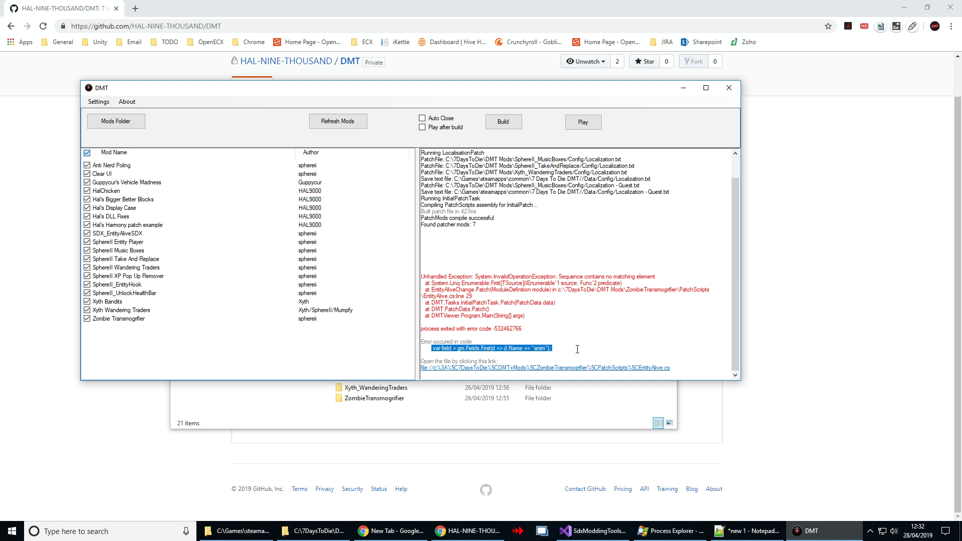
{"action": "left_click", "coordinate": [433, 350]}
{"action": "left_click_drag", "start_coordinate": [433, 349], "coordinate": [552, 349]}
- Disable the Zombie Transmogrifier mod, rebuild the remaining mods and review the Harmony compile lines in the output
{"action": "left_click", "coordinate": [87, 318]}
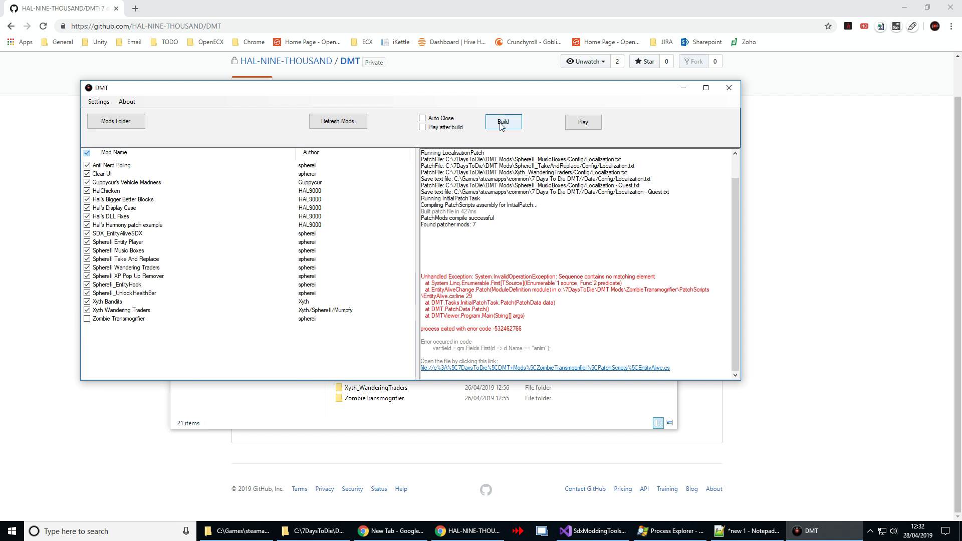
{"action": "left_click", "coordinate": [501, 125]}
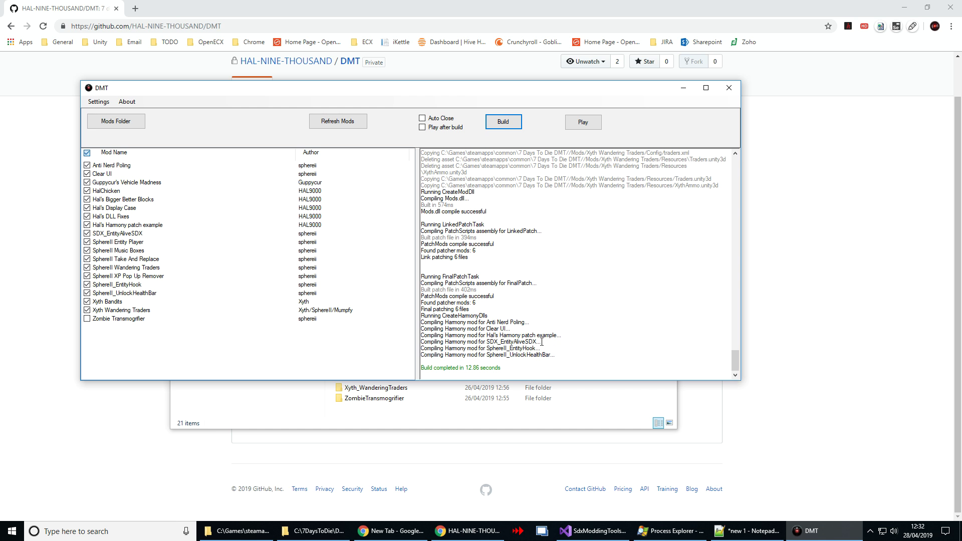
{"action": "left_click_drag", "start_coordinate": [559, 356], "coordinate": [420, 323]}
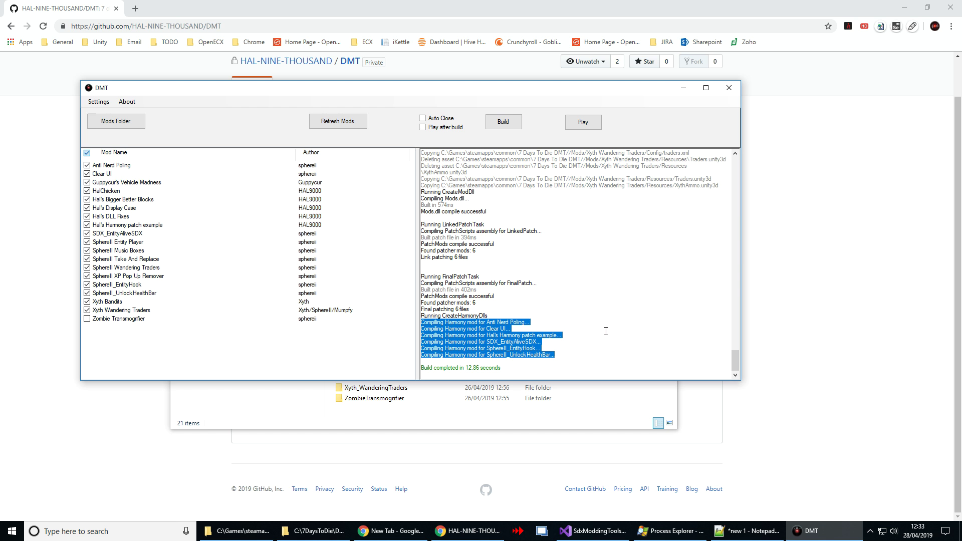
- Launch the modded game from DMT, check its main menu and close the game
{"action": "left_click", "coordinate": [583, 122]}
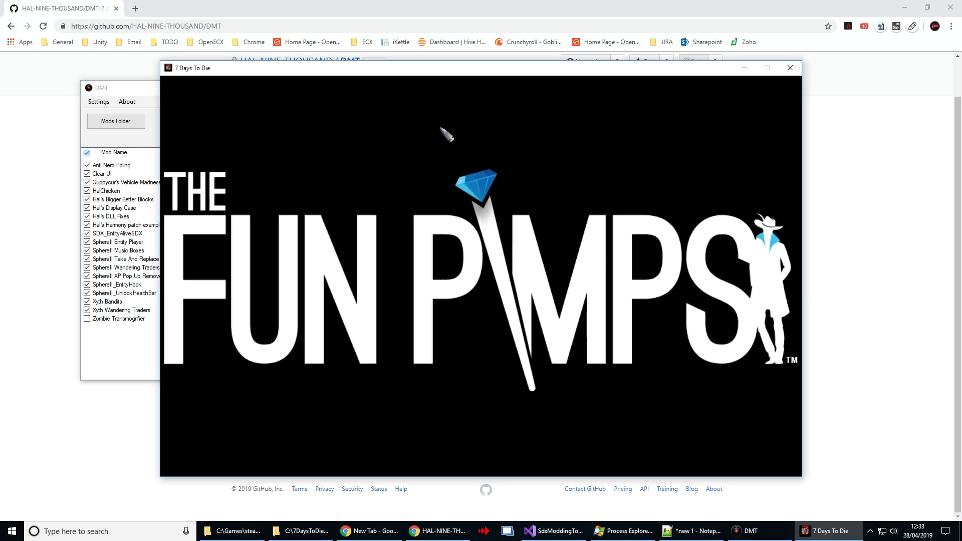
{"action": "left_click", "coordinate": [119, 89]}
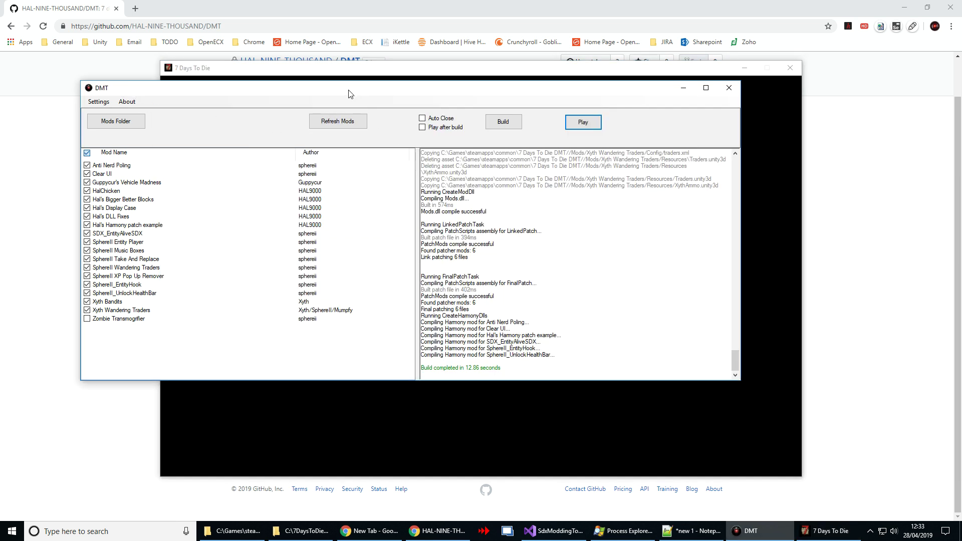
{"action": "left_click_drag", "start_coordinate": [348, 92], "coordinate": [301, 92]}
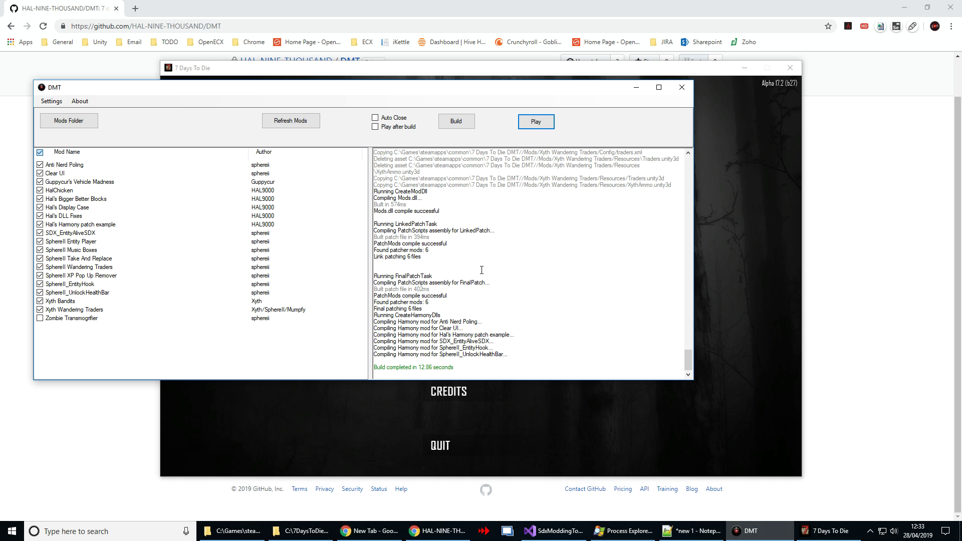
{"action": "left_click", "coordinate": [749, 230]}
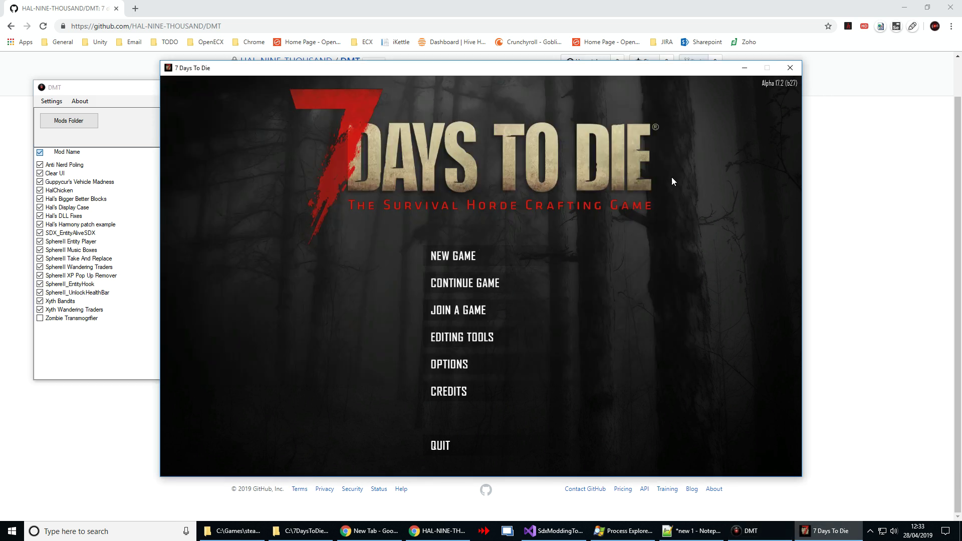
{"action": "key", "text": "alt+F4"}
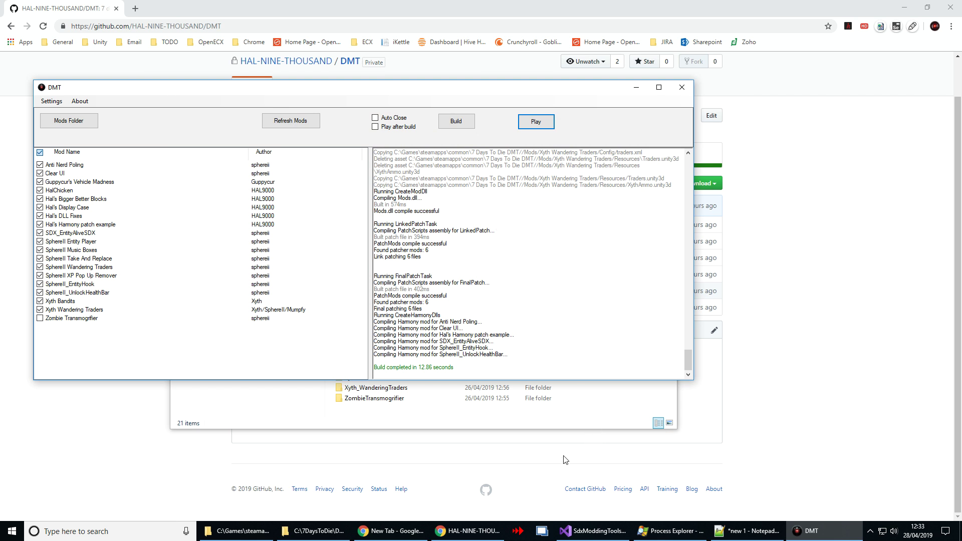
- Switch to Visual Studio and review the Patch, Link and FinalPatch methods in DmtPatch.cs
{"action": "left_click", "coordinate": [609, 535]}
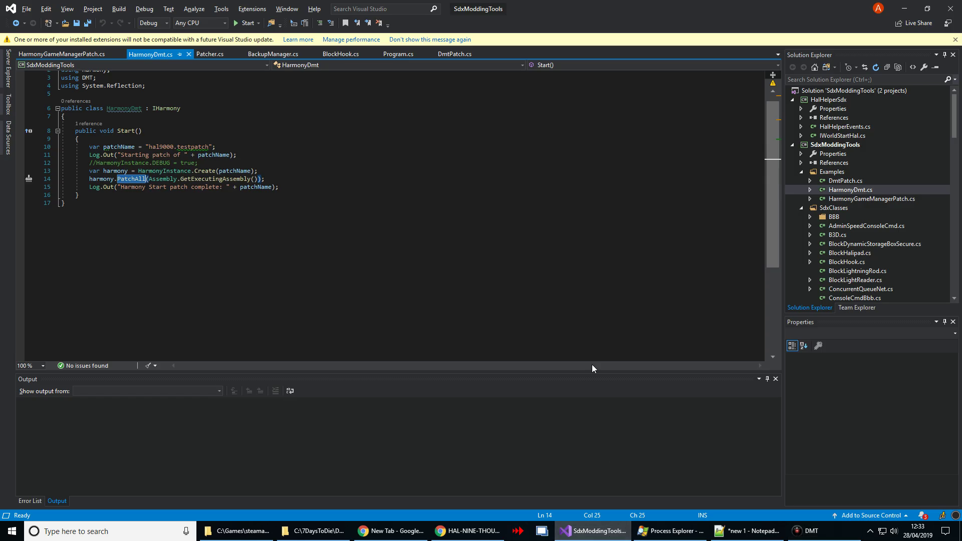
{"action": "left_click", "coordinate": [845, 181]}
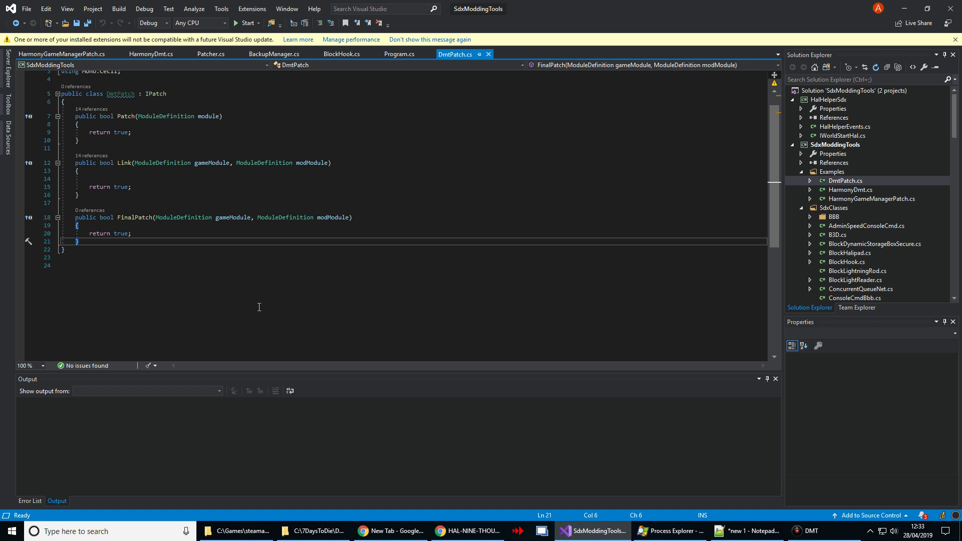
{"action": "left_click_drag", "start_coordinate": [69, 115], "coordinate": [265, 195]}
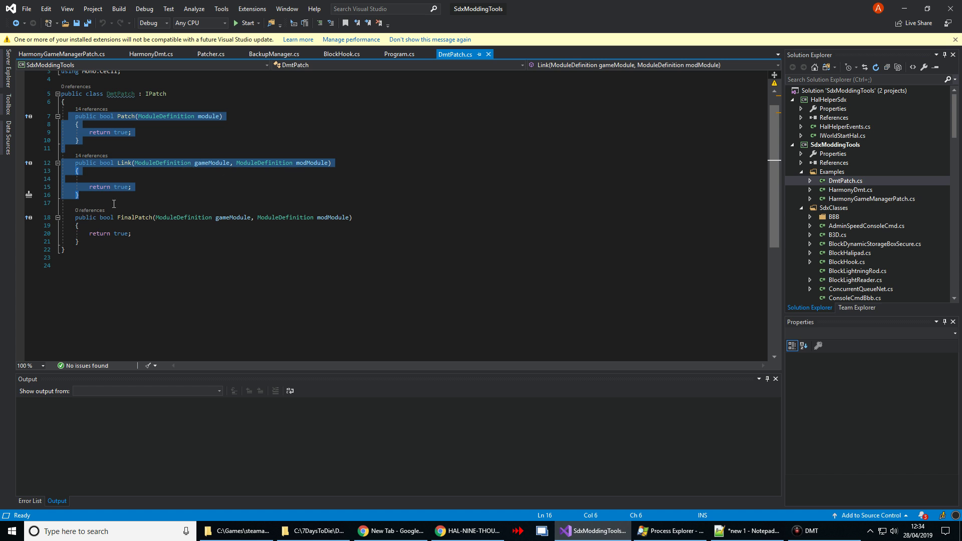
{"action": "left_click_drag", "start_coordinate": [113, 204], "coordinate": [187, 240]}
{"action": "left_click", "coordinate": [150, 218]}
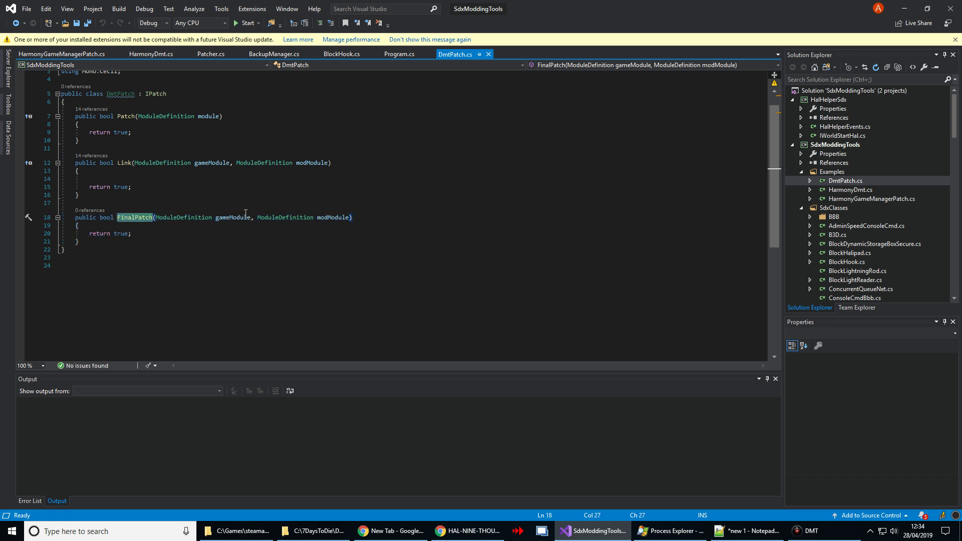
- Go to the definition of the IPatch interface implemented by the DmtPatch class
{"action": "double_click", "coordinate": [156, 94]}
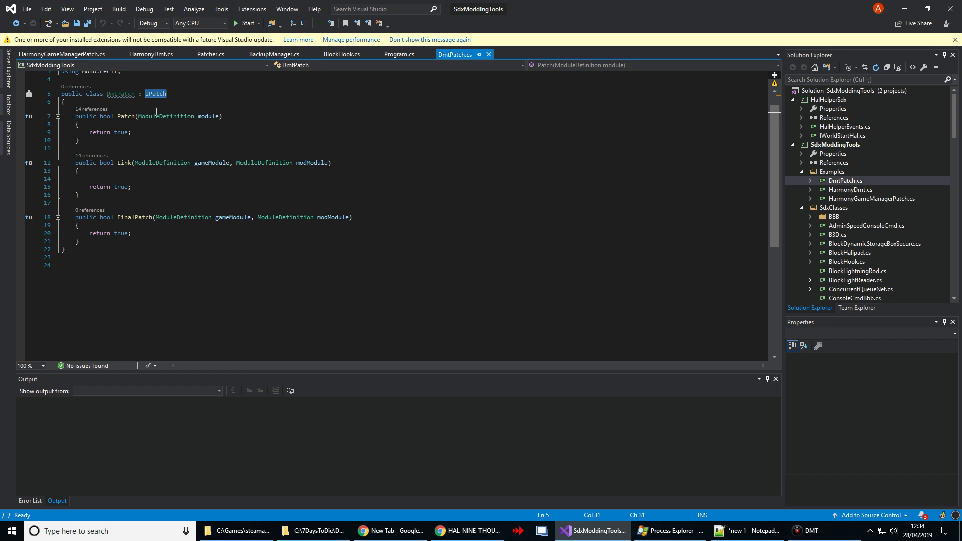
{"action": "left_click", "coordinate": [157, 94], "text": "ctrl"}
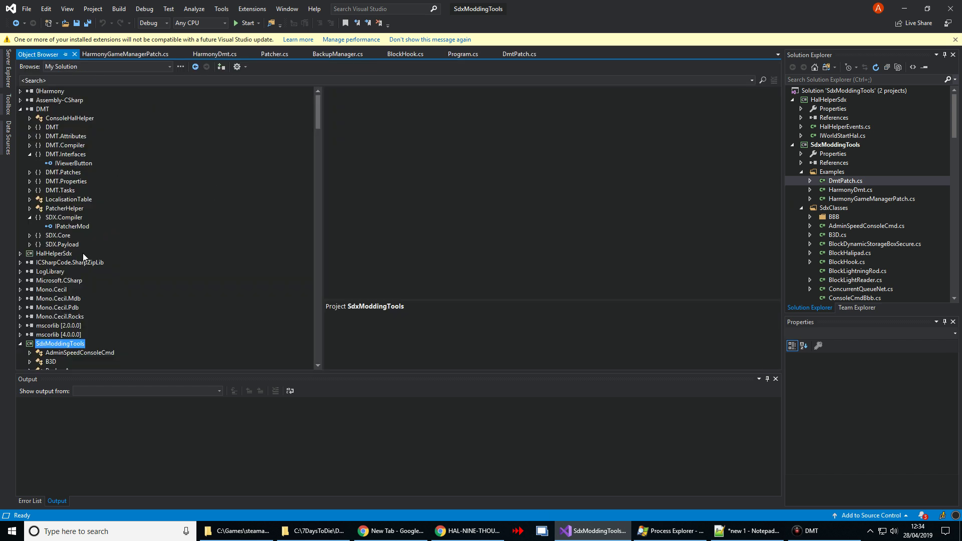
- View the members of the IPatcherMod interface under SDX.Compiler, close the Object Browser and return to DmtPatch.cs
{"action": "left_click", "coordinate": [72, 227]}
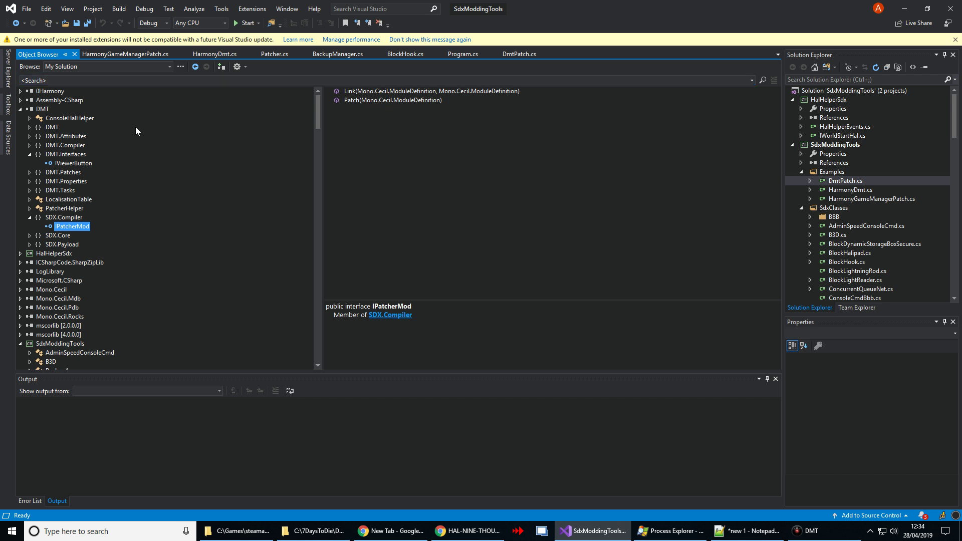
{"action": "middle_click", "coordinate": [50, 56]}
{"action": "left_click", "coordinate": [131, 234]}
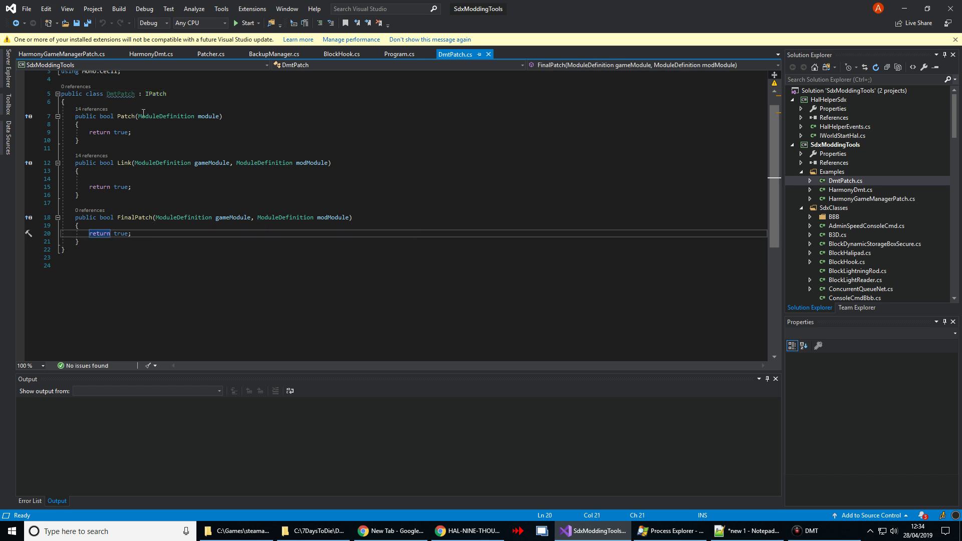
- Examine the IPatch interface reference and the Link and FinalPatch method bodies of the DmtPatch class
{"action": "double_click", "coordinate": [156, 94]}
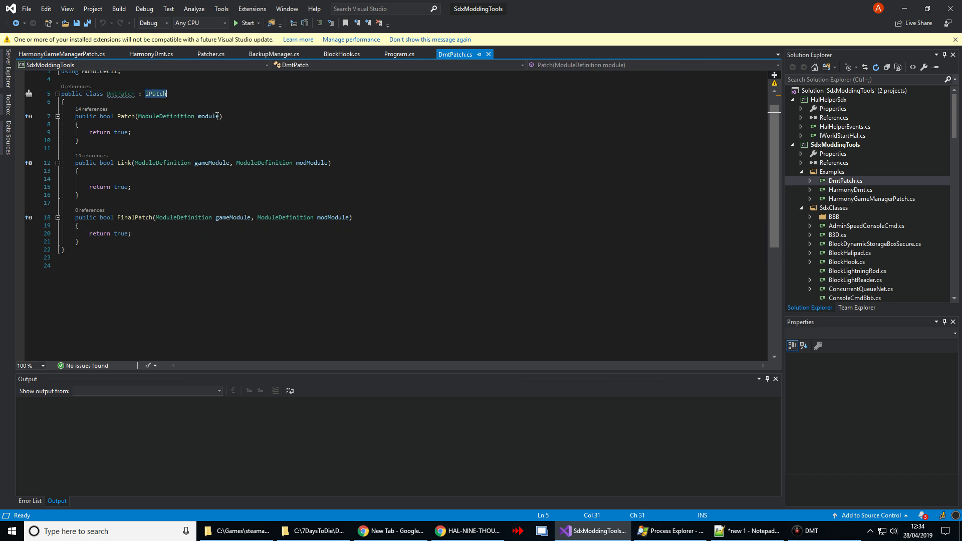
{"action": "left_click", "coordinate": [164, 234]}
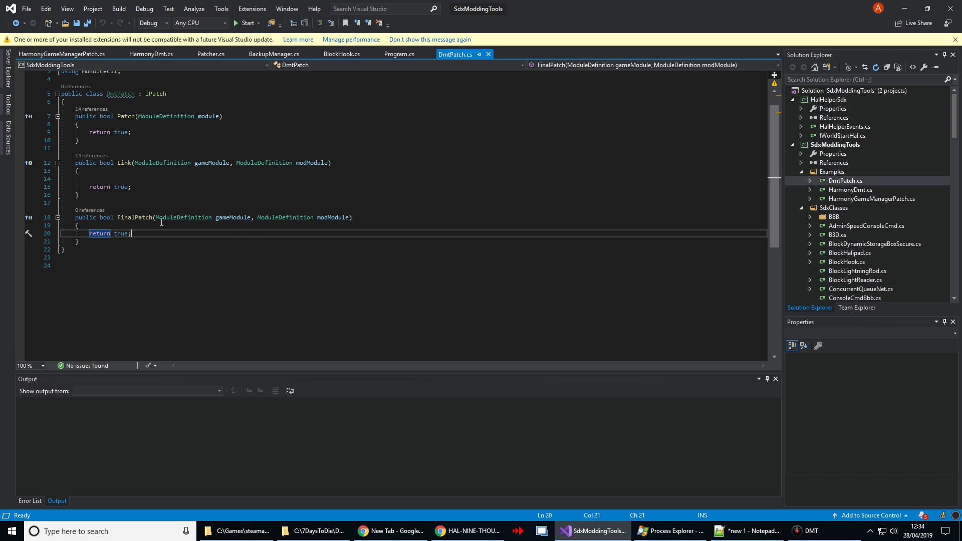
{"action": "left_click", "coordinate": [90, 179]}
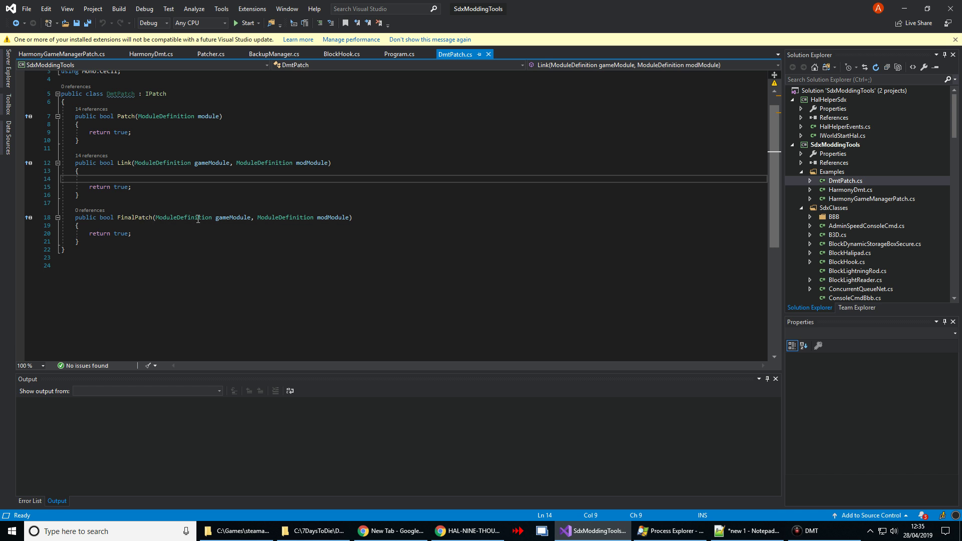
{"action": "left_click", "coordinate": [252, 236]}
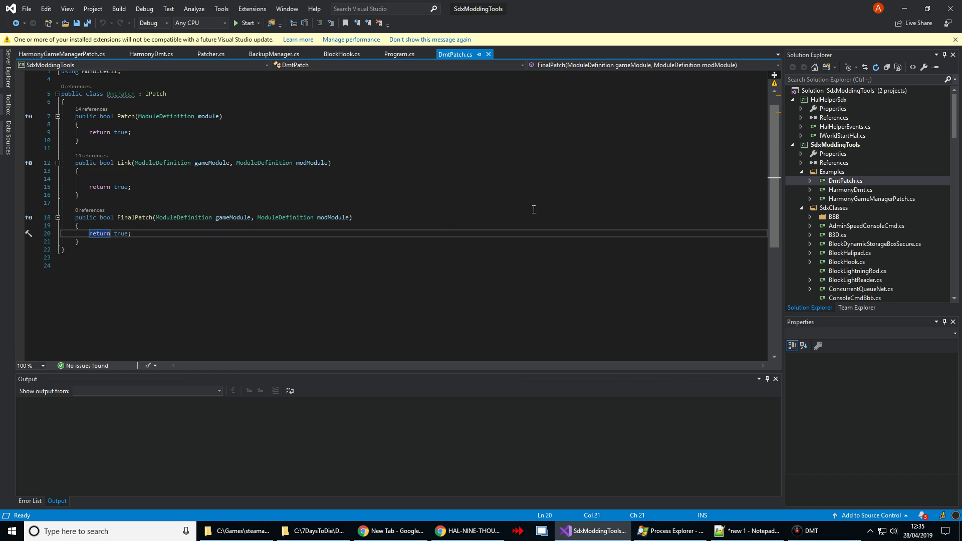
- Open HarmonyDmt.cs from the Examples folder and review its IHarmony interface, Start method and PatchAll call
{"action": "double_click", "coordinate": [856, 190]}
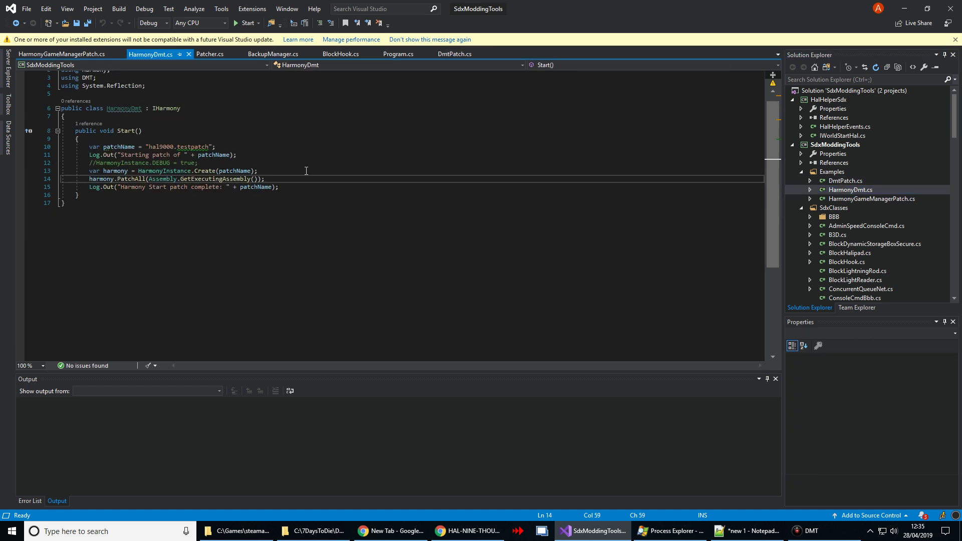
{"action": "double_click", "coordinate": [178, 109]}
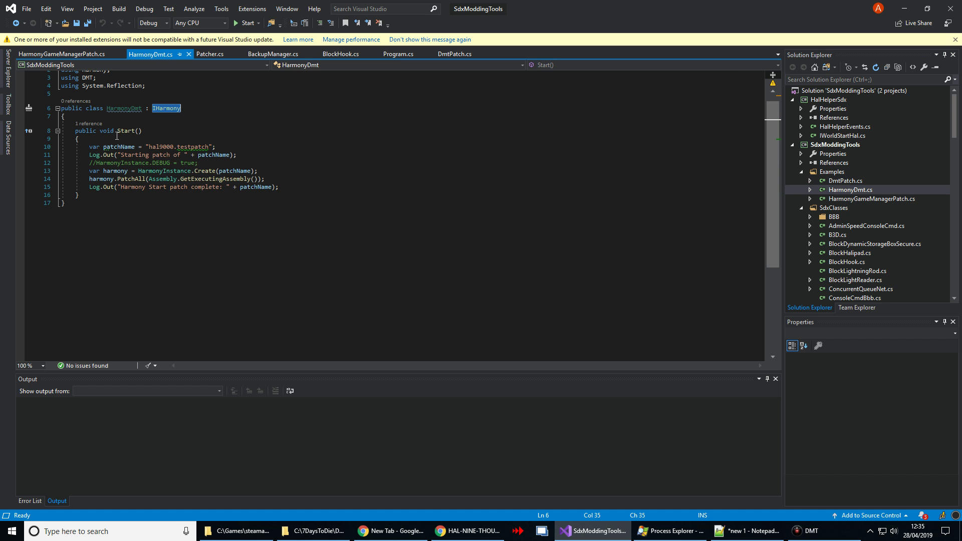
{"action": "double_click", "coordinate": [127, 132]}
{"action": "mouse_move", "coordinate": [77, 148]}
{"action": "left_mouse_down"}
{"action": "mouse_move", "coordinate": [408, 189]}
{"action": "mouse_move", "coordinate": [404, 180]}
{"action": "mouse_move", "coordinate": [61, 146]}
{"action": "left_mouse_up"}
{"action": "left_click", "coordinate": [408, 186]}
{"action": "left_click", "coordinate": [146, 178]}
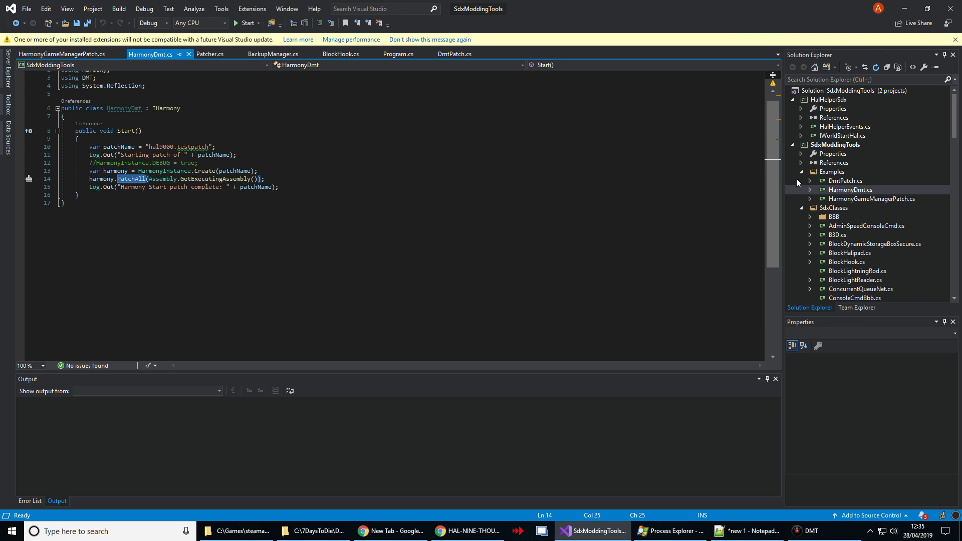
{"action": "left_click", "coordinate": [370, 176]}
- Switch to the DMT Mods folder in File Explorer and open the Harmony subfolder of HalHarmonyExample to view its files
{"action": "key", "text": "alt+Tab"}
{"action": "key", "text": "alt+Tab"}
{"action": "key", "text": "alt+Tab"}
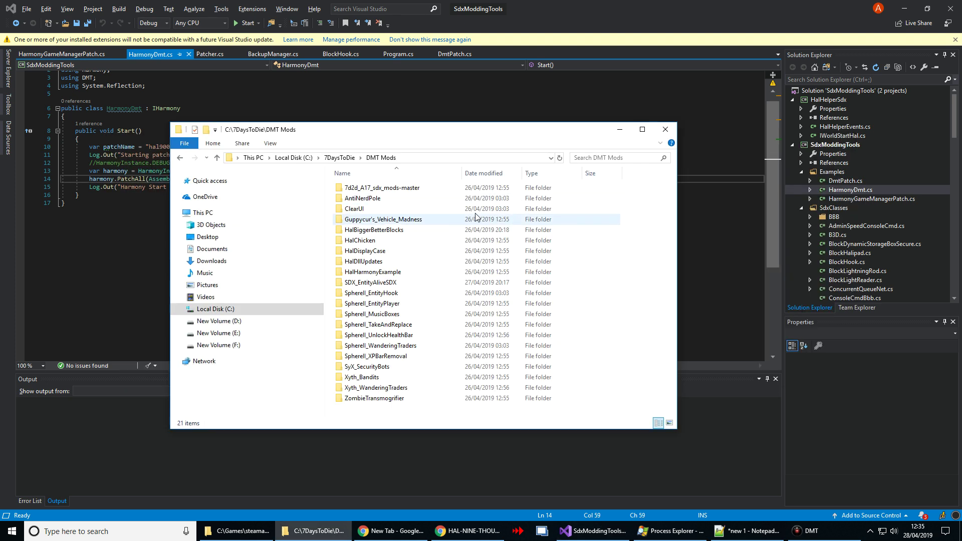
{"action": "double_click", "coordinate": [409, 272]}
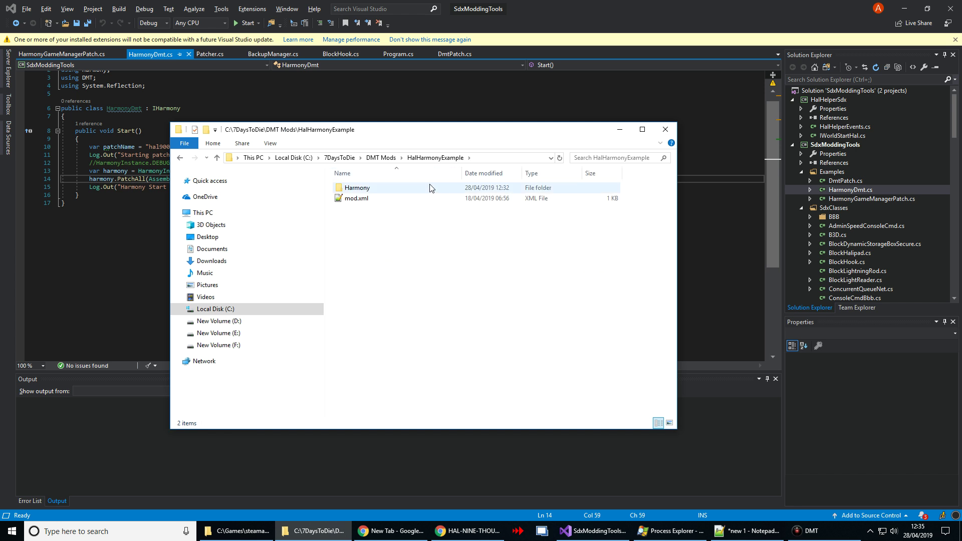
{"action": "double_click", "coordinate": [350, 190]}
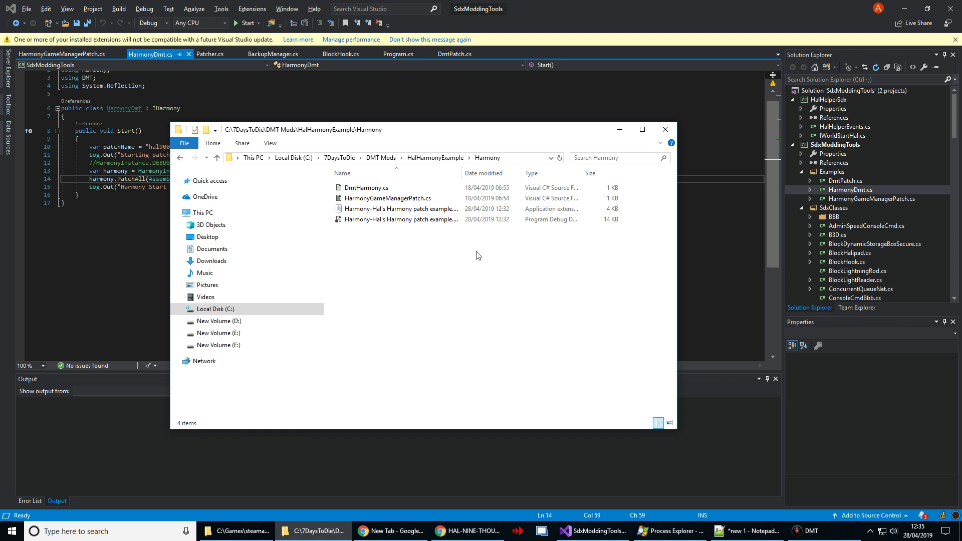
- Switch to DMT and maximize its window to show the mod list and build output
{"action": "left_click", "coordinate": [806, 531]}
{"action": "left_click_drag", "start_coordinate": [246, 95], "coordinate": [290, 80]}
{"action": "double_click", "coordinate": [290, 80]}
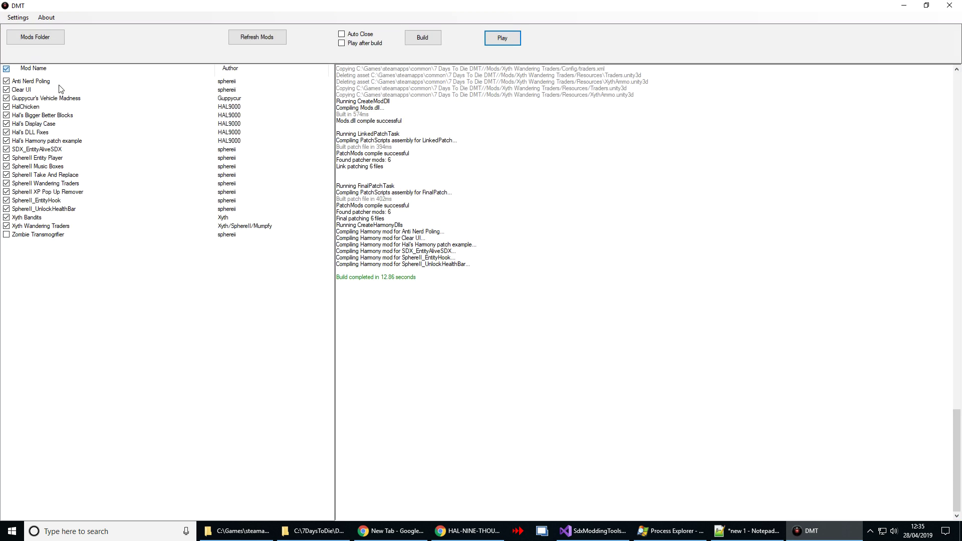